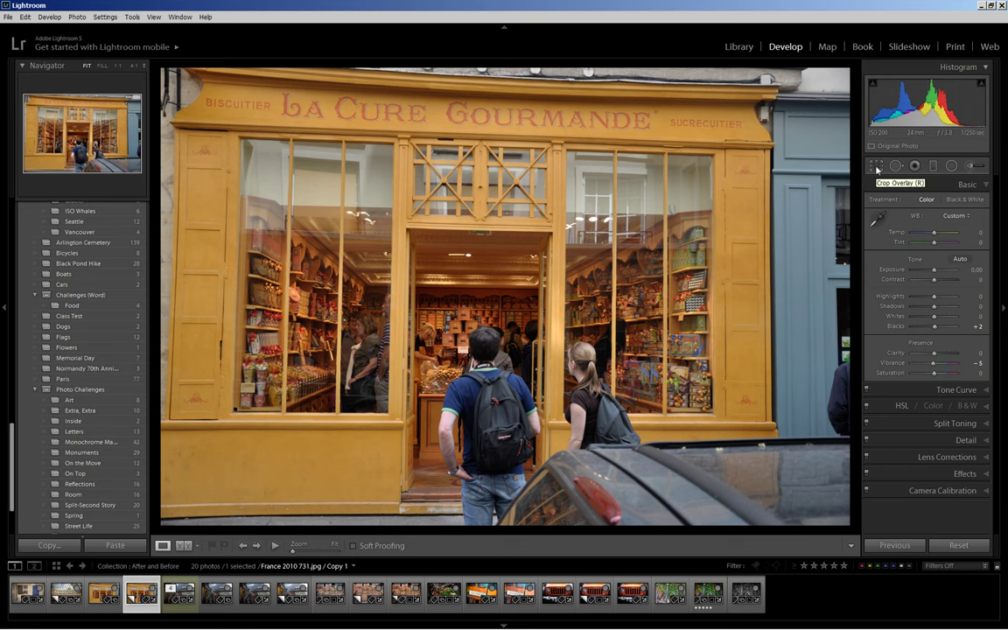
# Level the shopfront photo along the doorway top with the Straighten tool and apply the crop
pyautogui.click(876, 166)
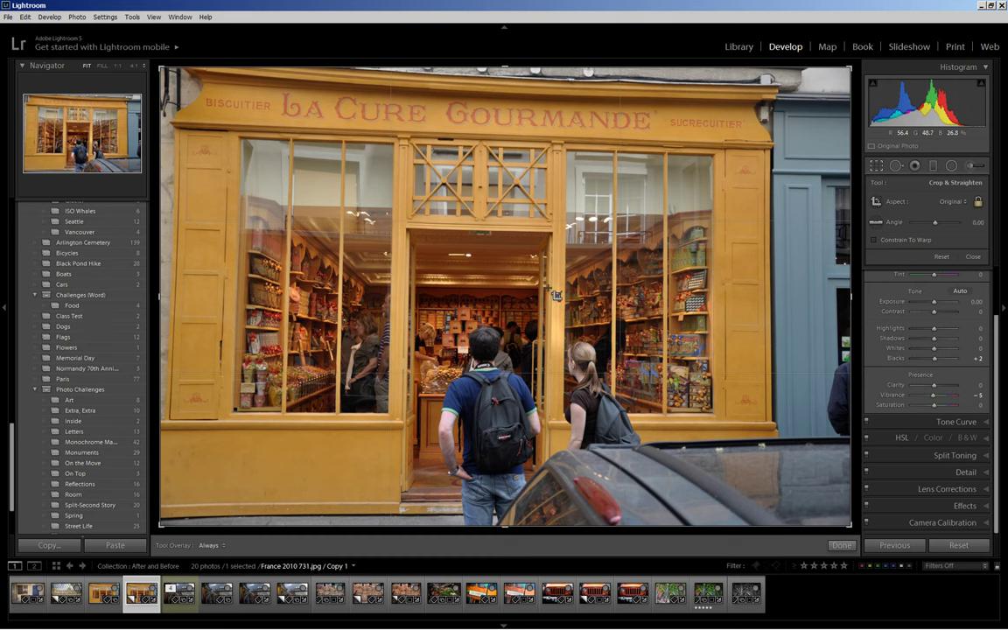
pyautogui.click(876, 223)
pyautogui.moveTo(439, 231); pyautogui.dragTo(502, 232)
pyautogui.moveTo(503, 232); pyautogui.dragTo(503, 232)
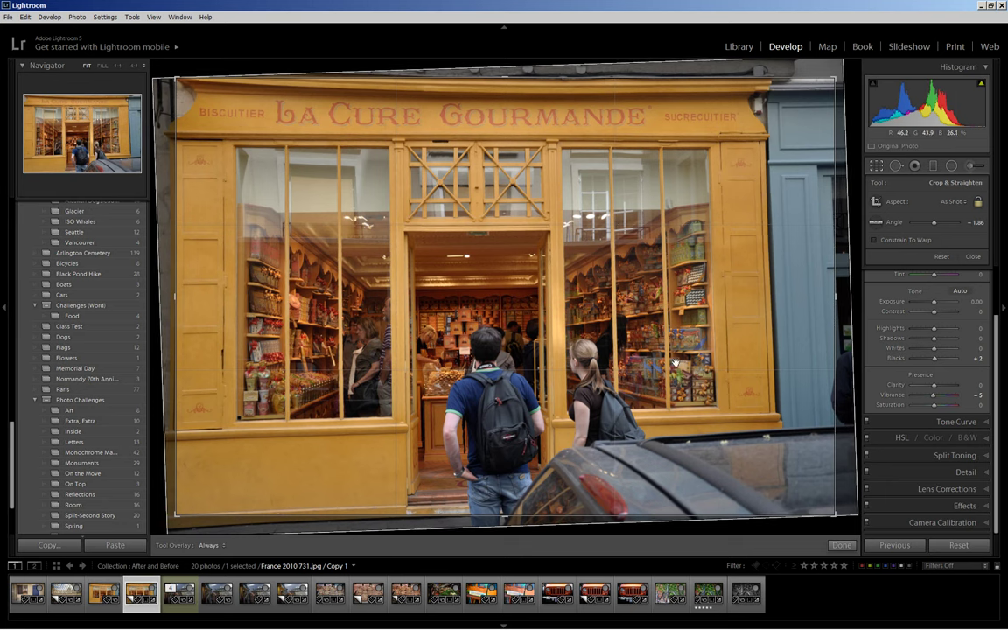
pyautogui.click(841, 545)
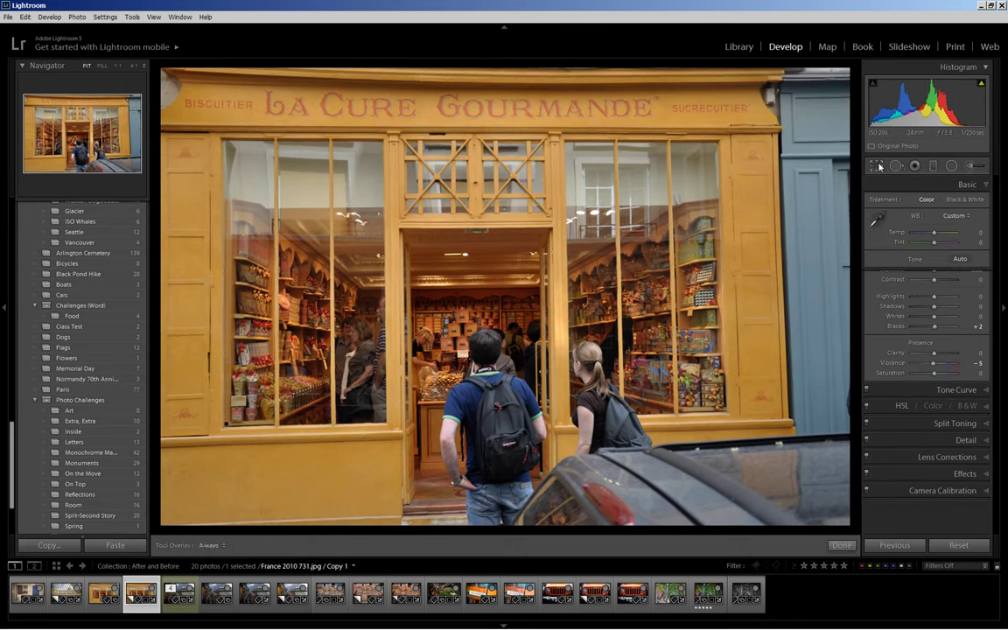
# Reset the crop rotation and re-straighten the photo to a -1.10° angle
pyautogui.click(876, 166)
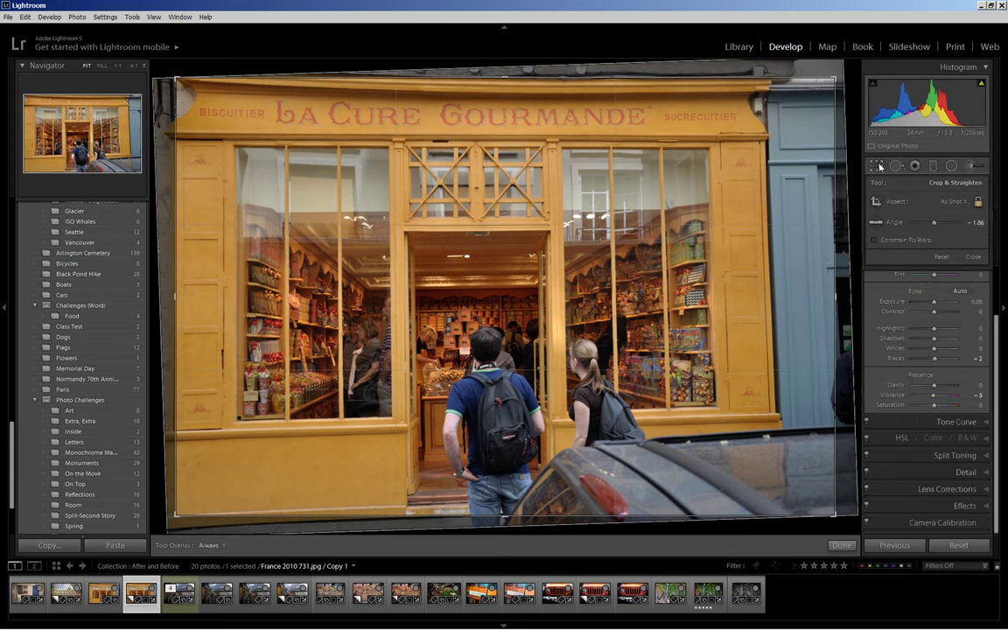
pyautogui.moveTo(935, 225); pyautogui.dragTo(936, 225)
pyautogui.doubleClick(936, 225)
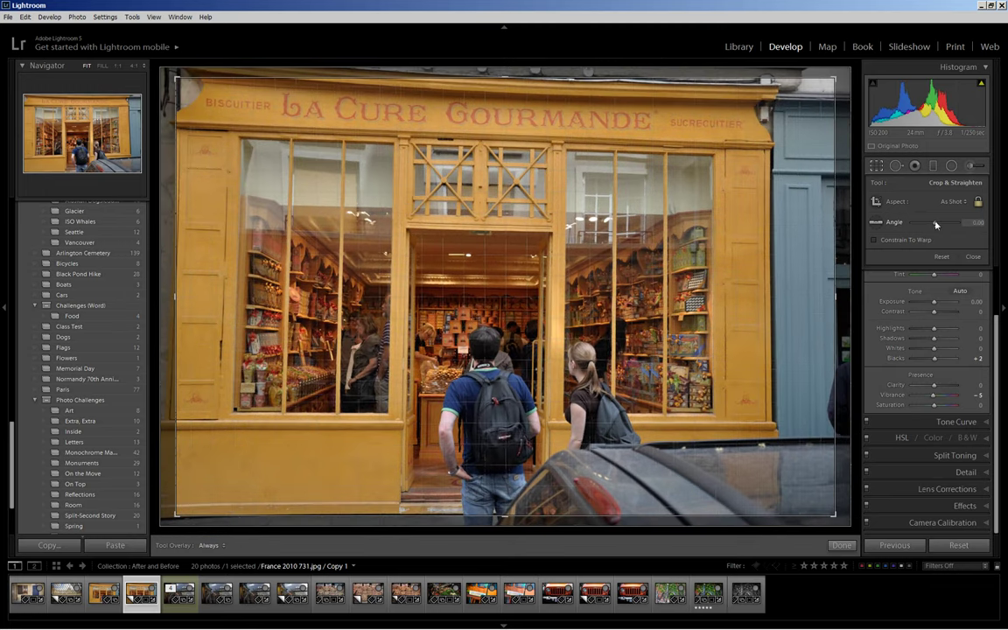
pyautogui.moveTo(935, 222); pyautogui.dragTo(934, 222)
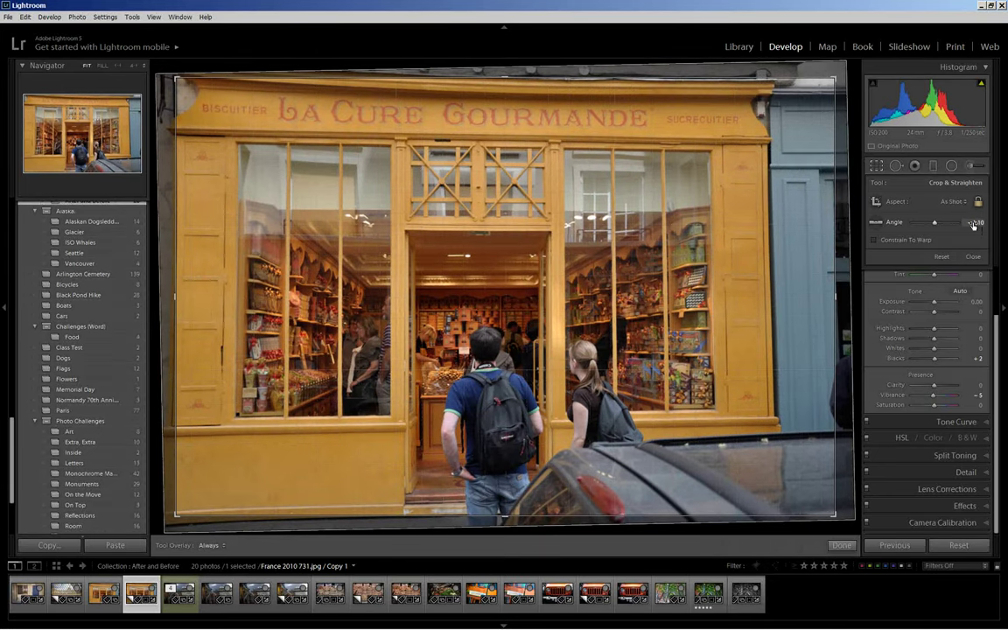
pyautogui.moveTo(741, 298)
pyautogui.mouseDown()
pyautogui.moveTo(745, 319)
pyautogui.moveTo(745, 247)
pyautogui.moveTo(825, 298)
pyautogui.moveTo(750, 297)
pyautogui.mouseUp()
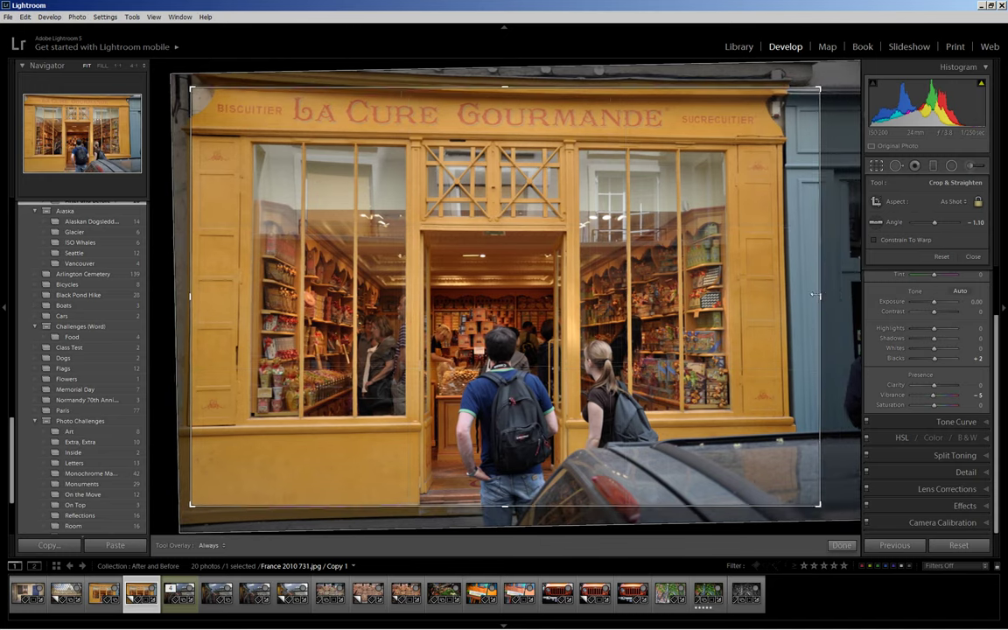
# Unlock the aspect ratio and extend the crop upward and downward, then apply it
pyautogui.click(978, 201)
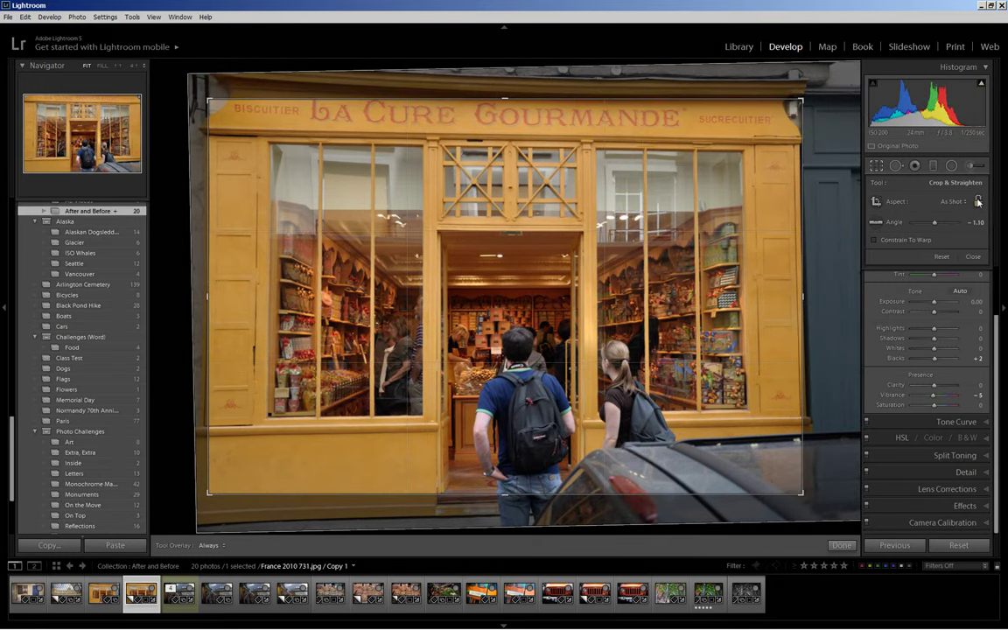
pyautogui.moveTo(505, 97); pyautogui.dragTo(505, 81)
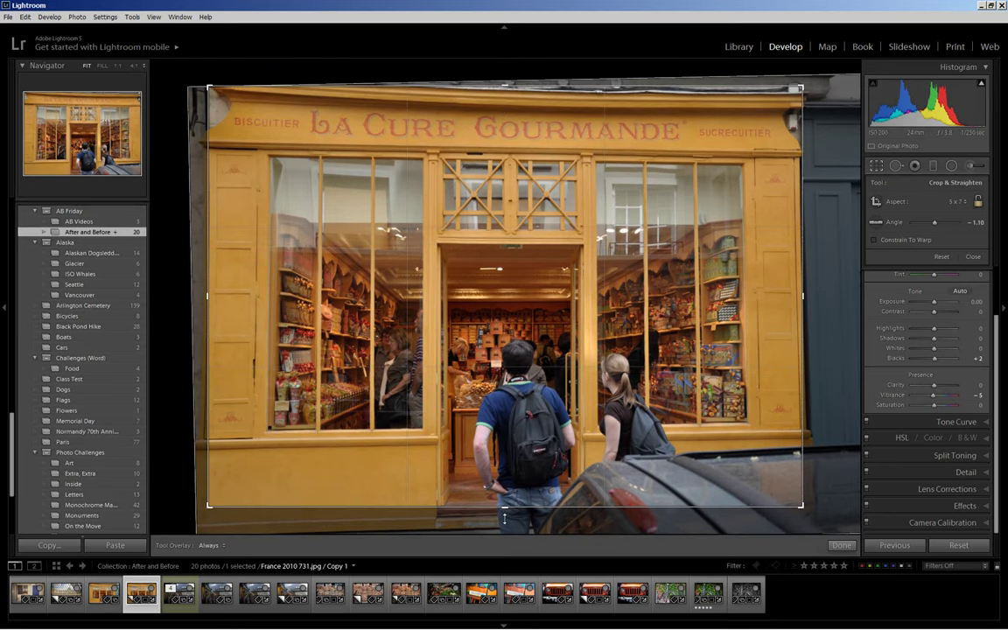
pyautogui.moveTo(505, 518); pyautogui.dragTo(505, 525)
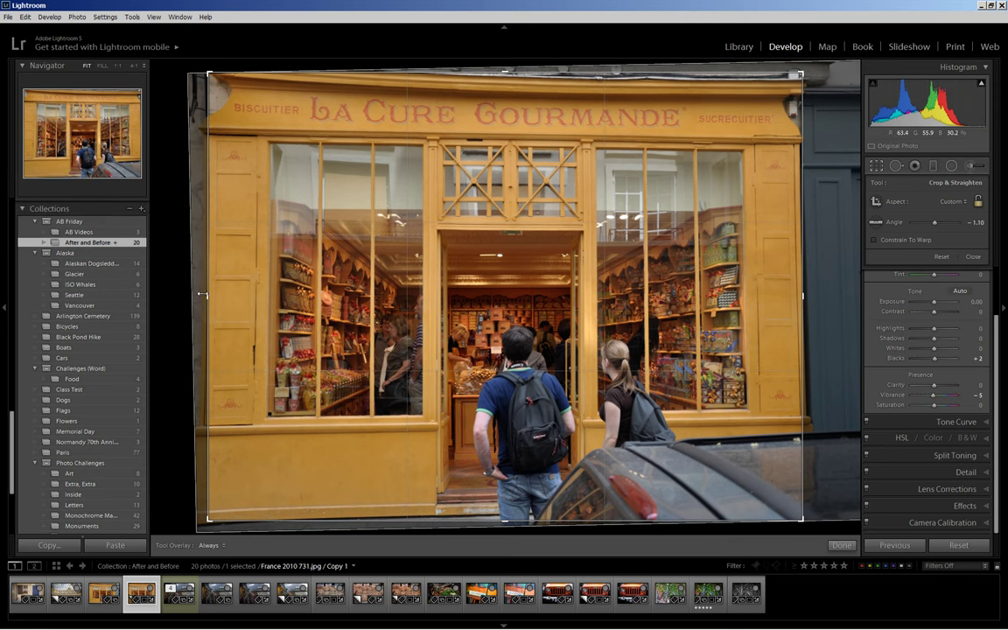
pyautogui.click(841, 545)
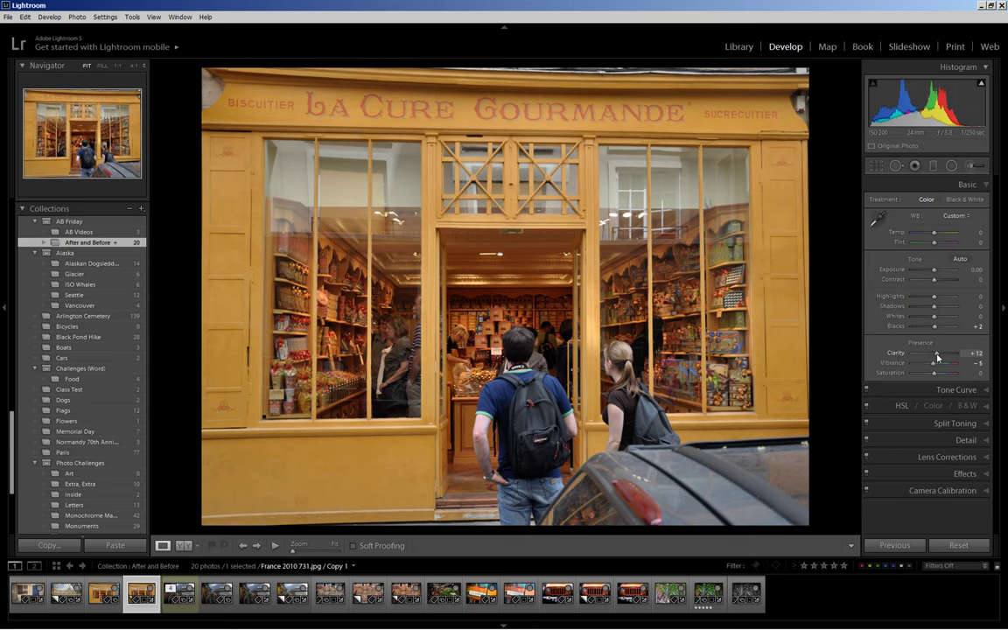
# Raise Clarity to +50, keeping Vibrance at -5 after a brief nudge
pyautogui.moveTo(936, 355); pyautogui.dragTo(946, 356)
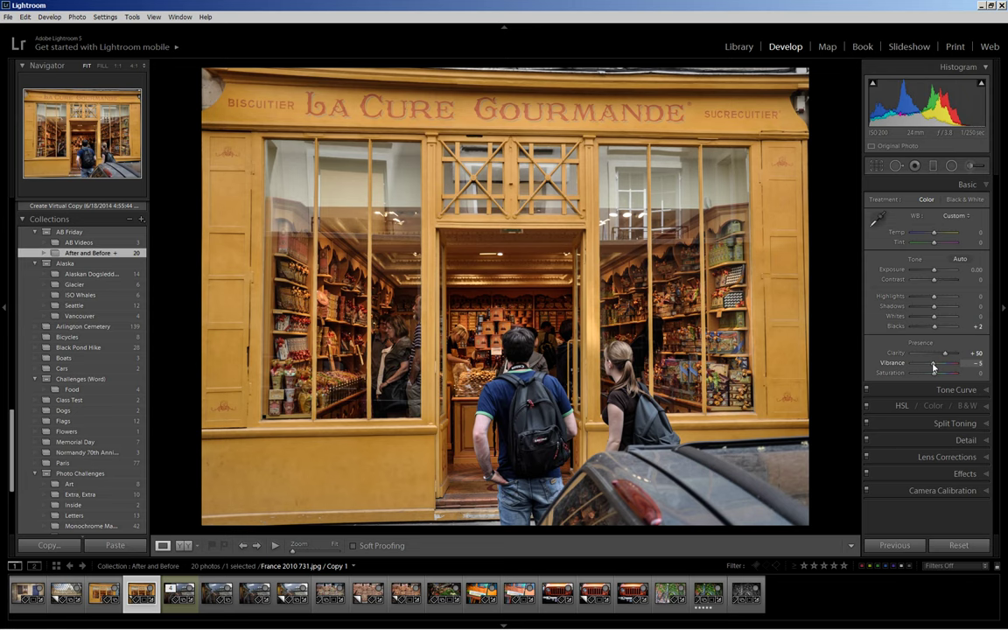
pyautogui.moveTo(933, 366); pyautogui.dragTo(932, 368)
pyautogui.moveTo(932, 368); pyautogui.dragTo(929, 369)
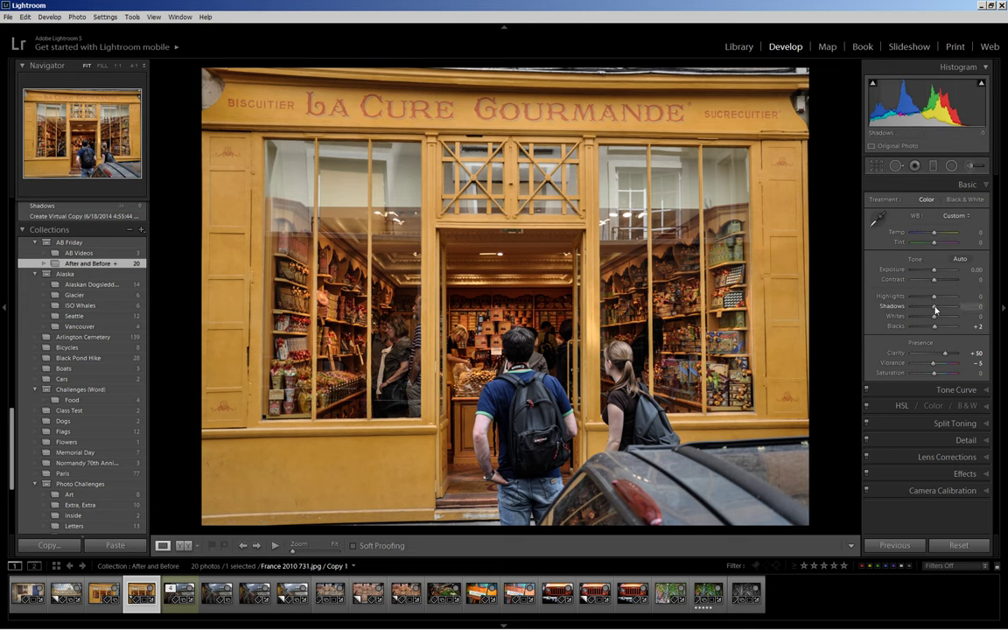
# Lift Shadows to +36 and Whites to +31
pyautogui.moveTo(934, 309); pyautogui.dragTo(943, 310)
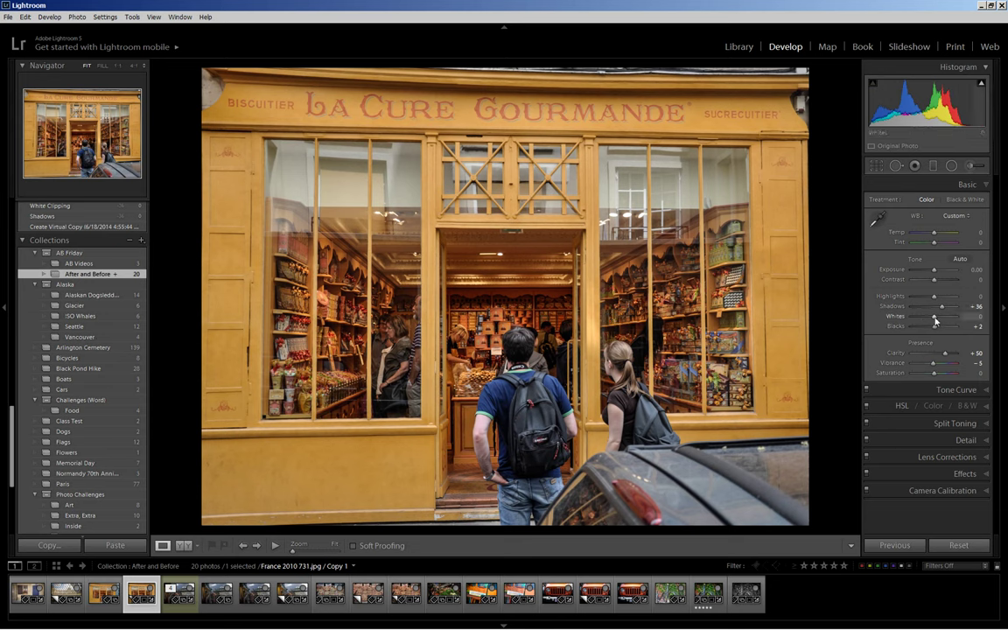
pyautogui.moveTo(934, 322); pyautogui.dragTo(942, 321)
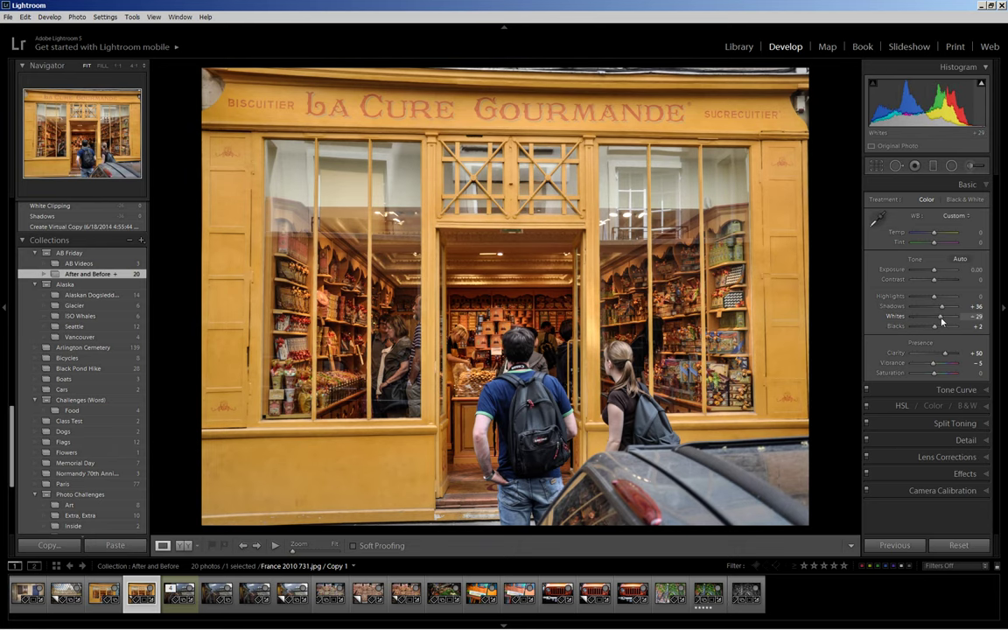
pyautogui.moveTo(942, 321); pyautogui.dragTo(941, 322)
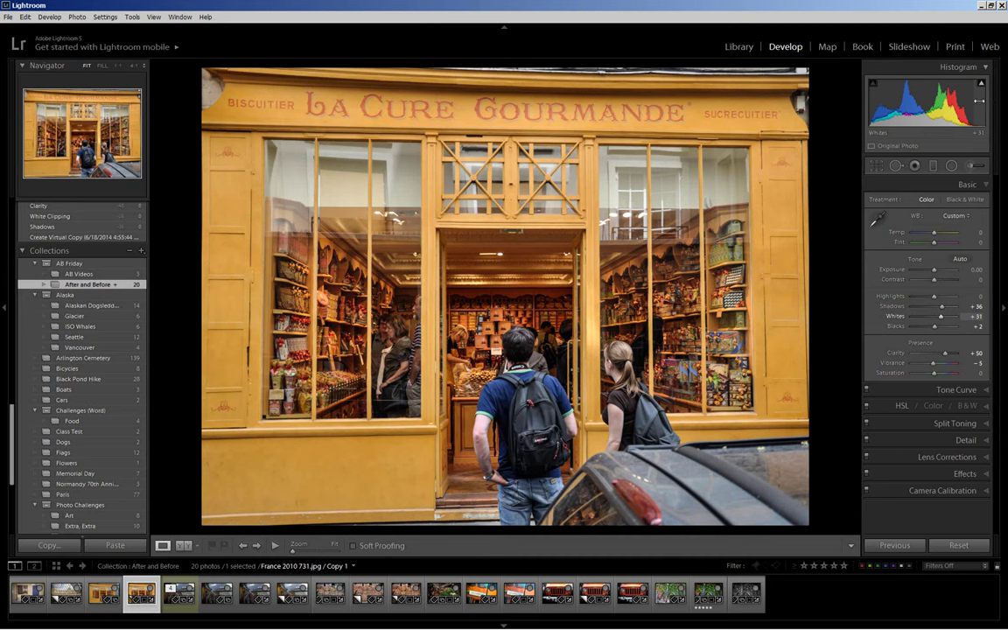
# Check the highlight clipping warning, then return Blacks to +2
pyautogui.moveTo(981, 85)
pyautogui.click(981, 86)
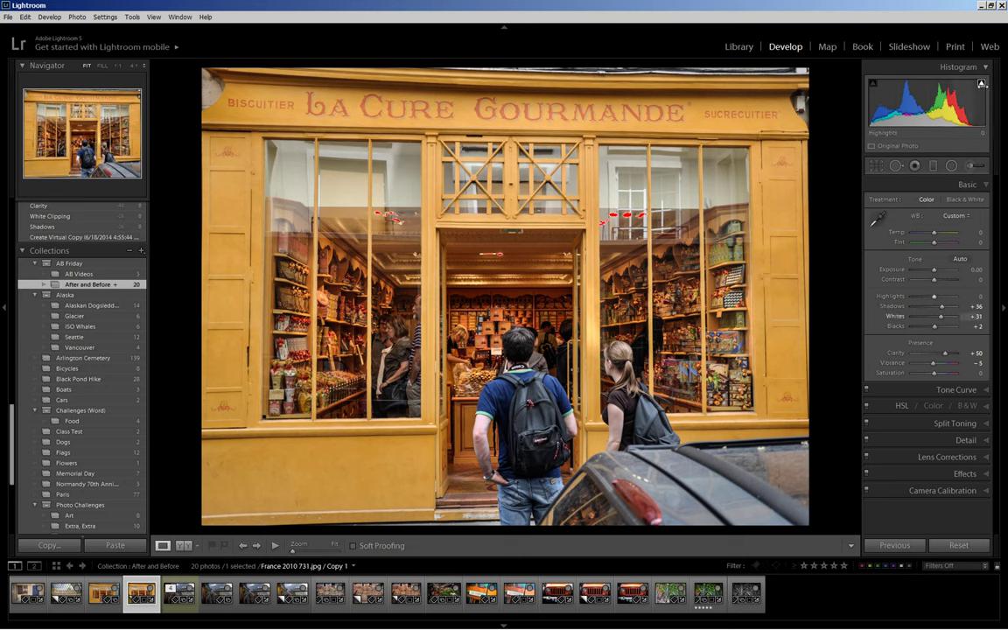
pyautogui.click(982, 84)
pyautogui.moveTo(935, 328); pyautogui.dragTo(935, 327)
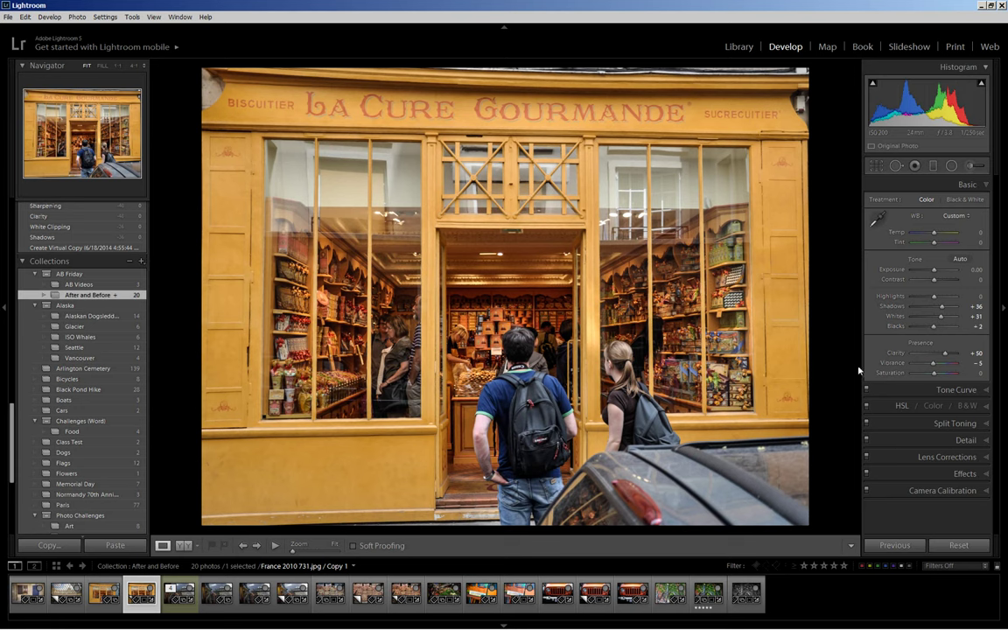
# Apply the Sharpen - Scenic preset: Amount 40, Radius 0.8, Detail 35
pyautogui.click(989, 442)
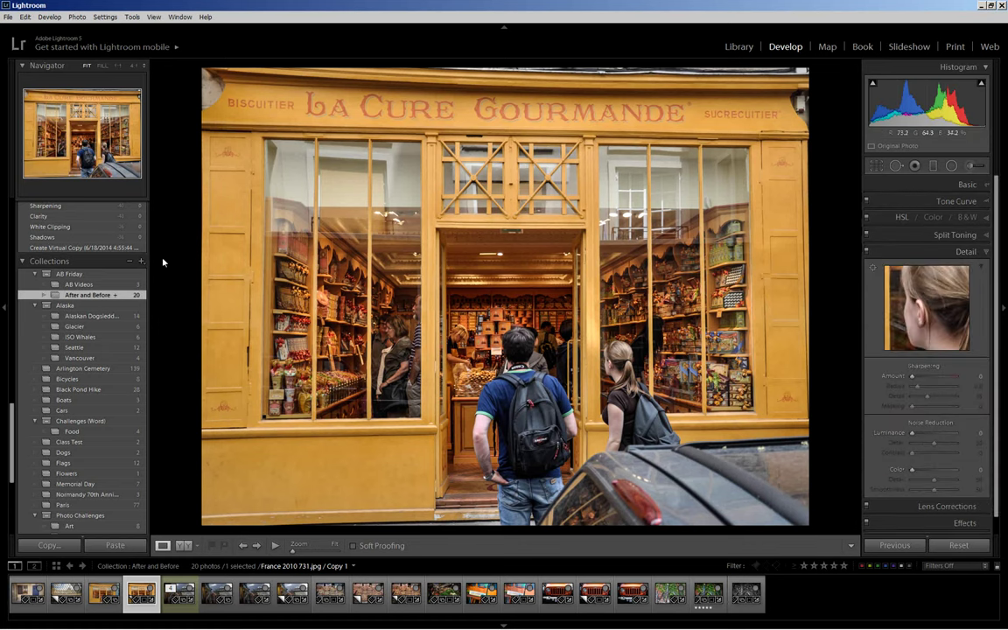
pyautogui.scroll(2, 92, 210)
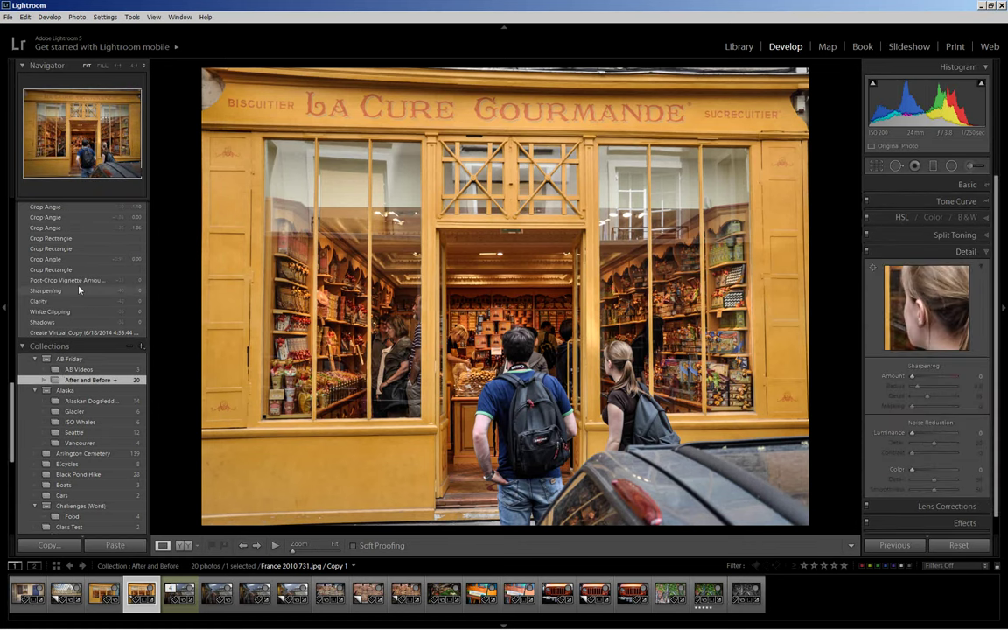
pyautogui.scroll(5, 93, 271)
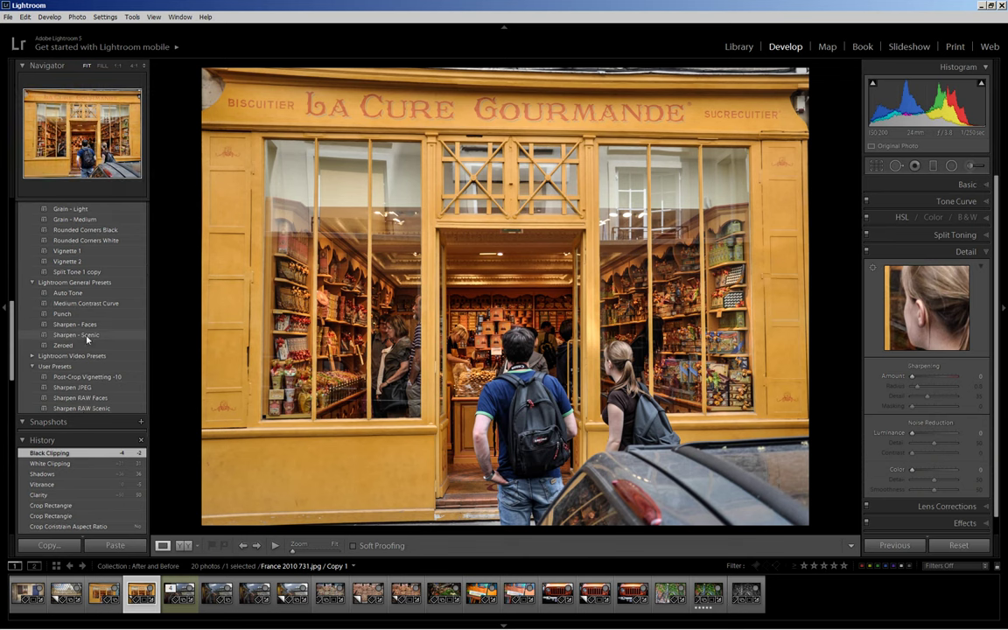
pyautogui.click(86, 336)
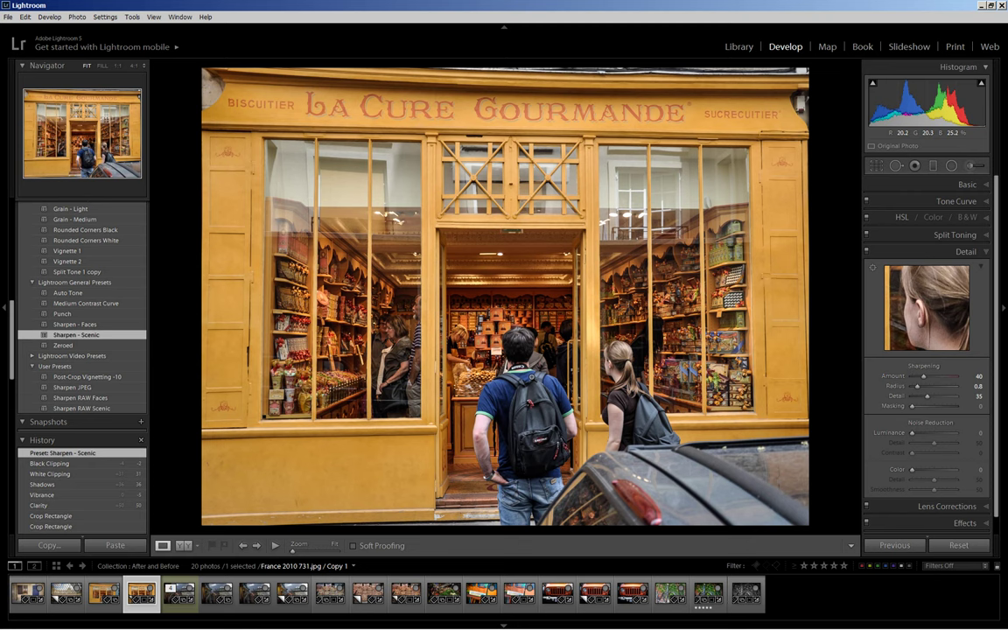
pyautogui.click(988, 254)
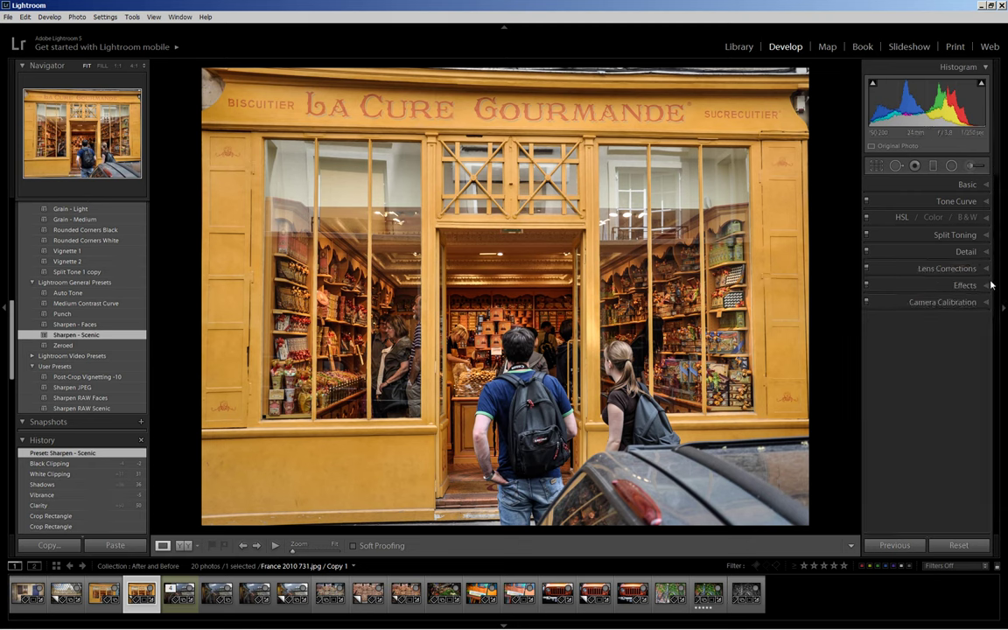
pyautogui.click(988, 285)
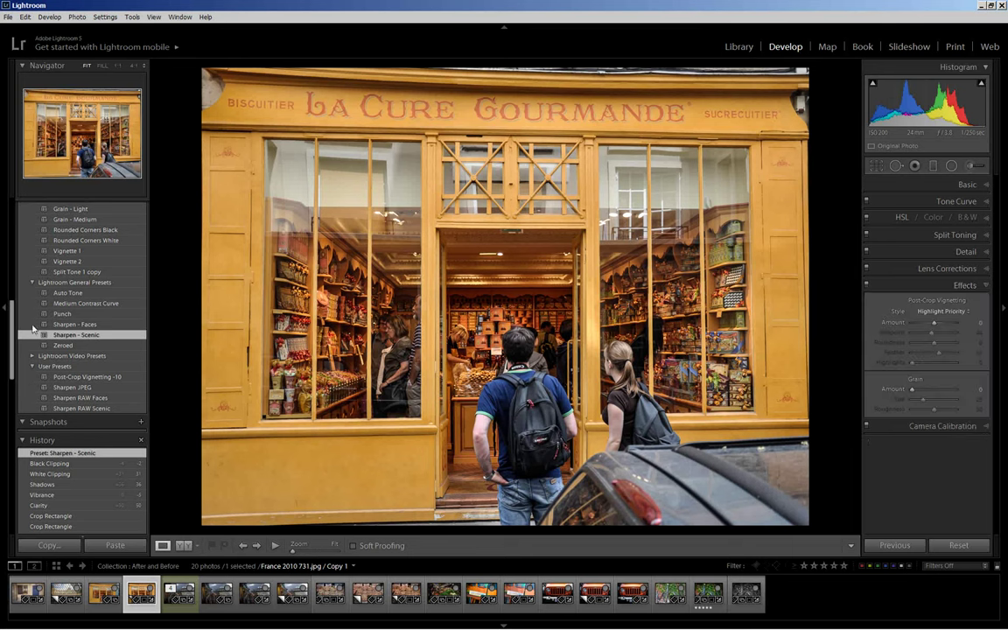
# Apply the Vignette 2 preset (Amount -35), then set Feather to 0 and Midpoint to 36
pyautogui.click(58, 262)
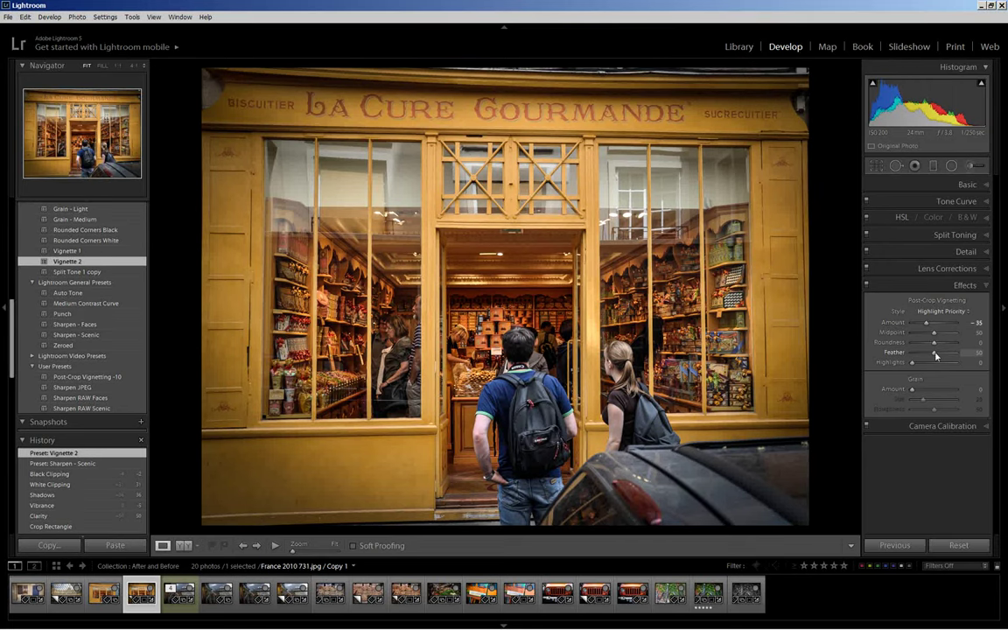
pyautogui.moveTo(936, 354); pyautogui.dragTo(916, 351)
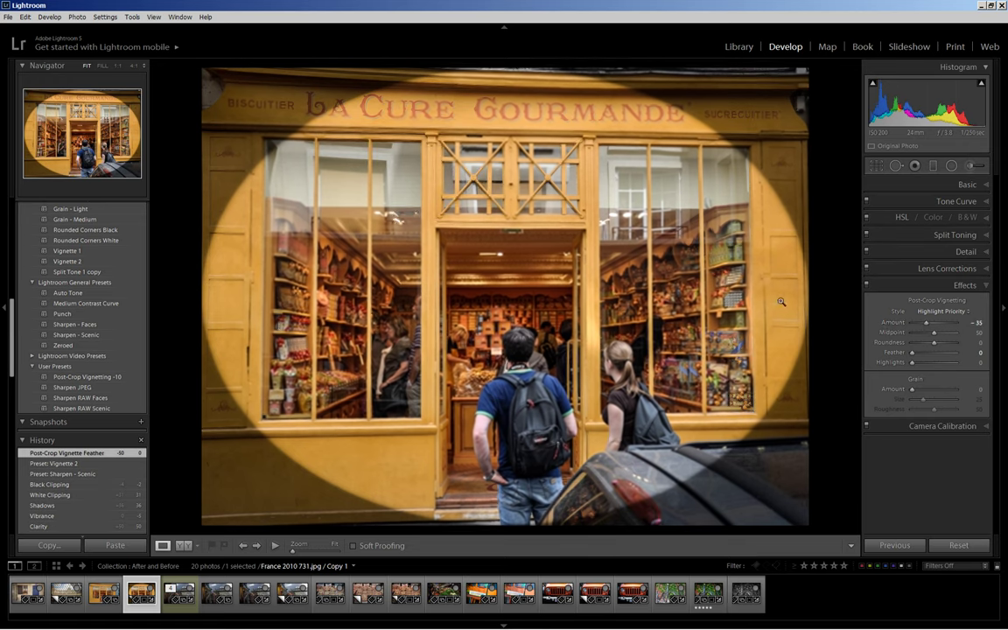
pyautogui.moveTo(935, 332); pyautogui.dragTo(928, 334)
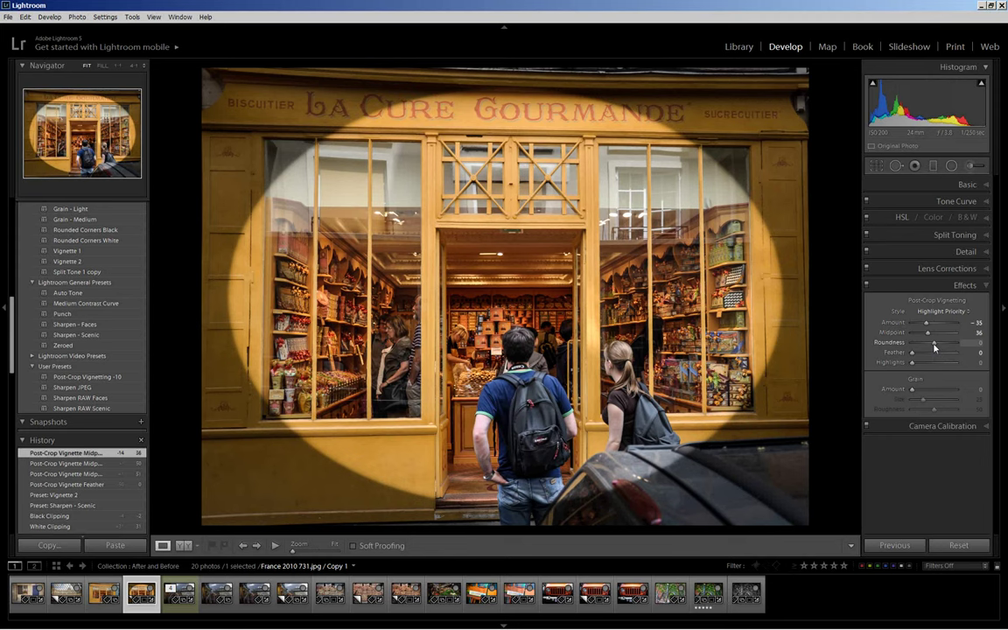
# Set the post-crop vignette Roundness to +36 and Feather to 63
pyautogui.moveTo(933, 347)
pyautogui.mouseDown()
pyautogui.moveTo(919, 344)
pyautogui.moveTo(943, 350)
pyautogui.mouseUp()
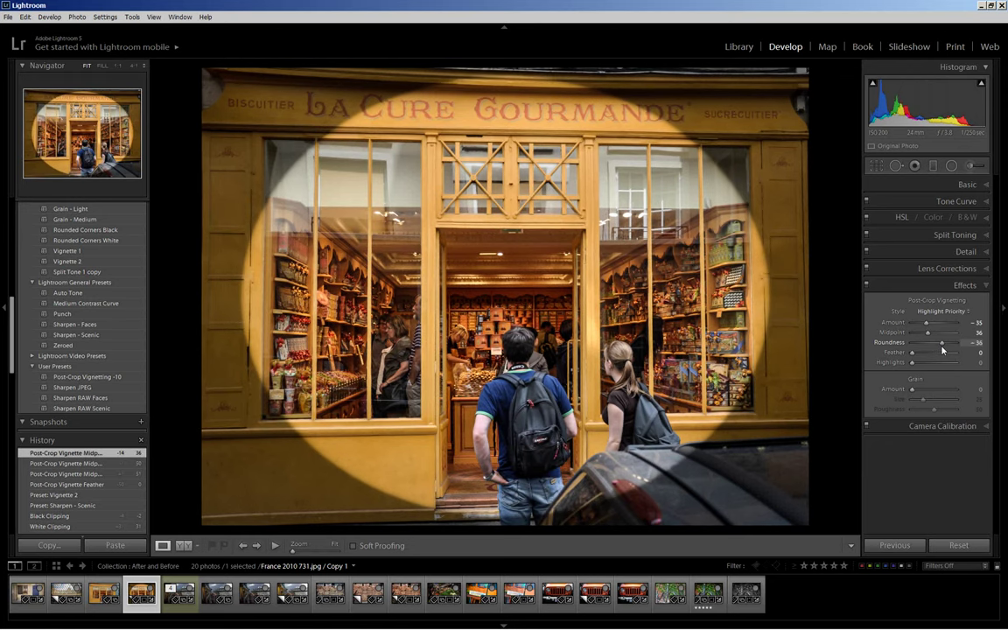
pyautogui.moveTo(942, 350); pyautogui.dragTo(942, 350)
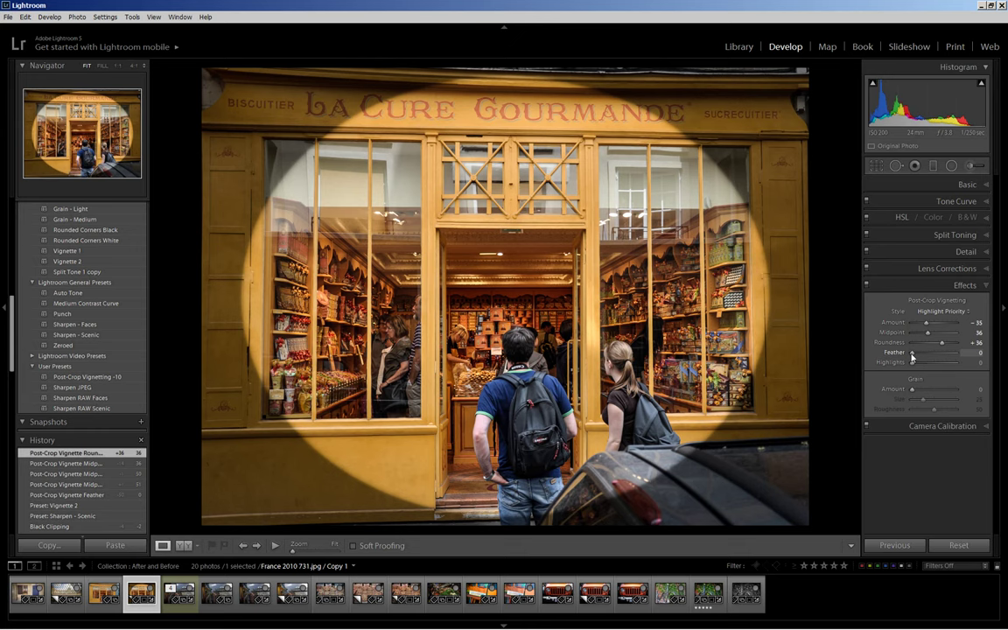
pyautogui.moveTo(911, 356); pyautogui.dragTo(940, 358)
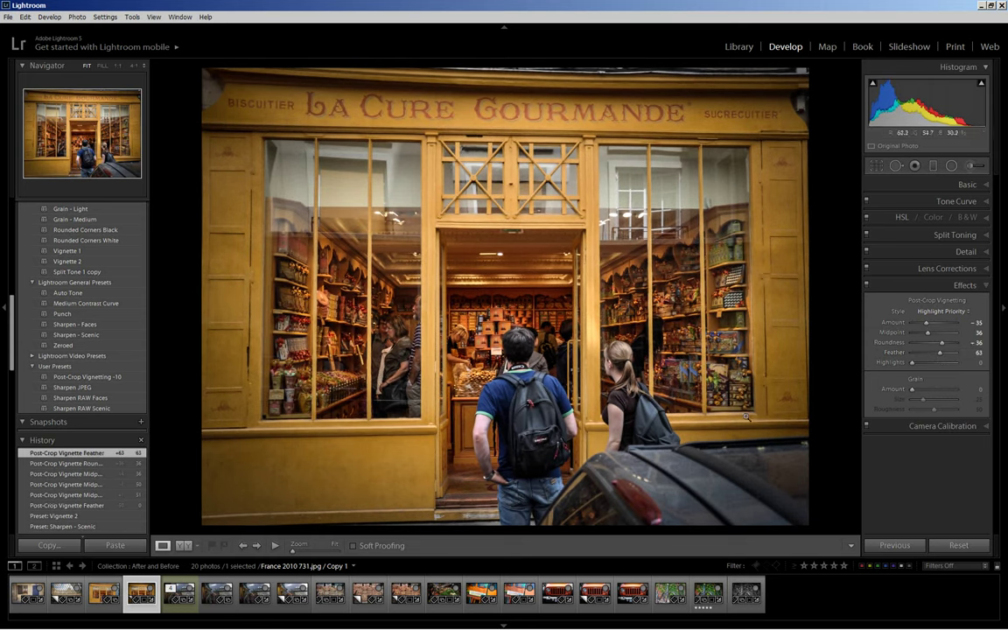
pyautogui.click(112, 612)
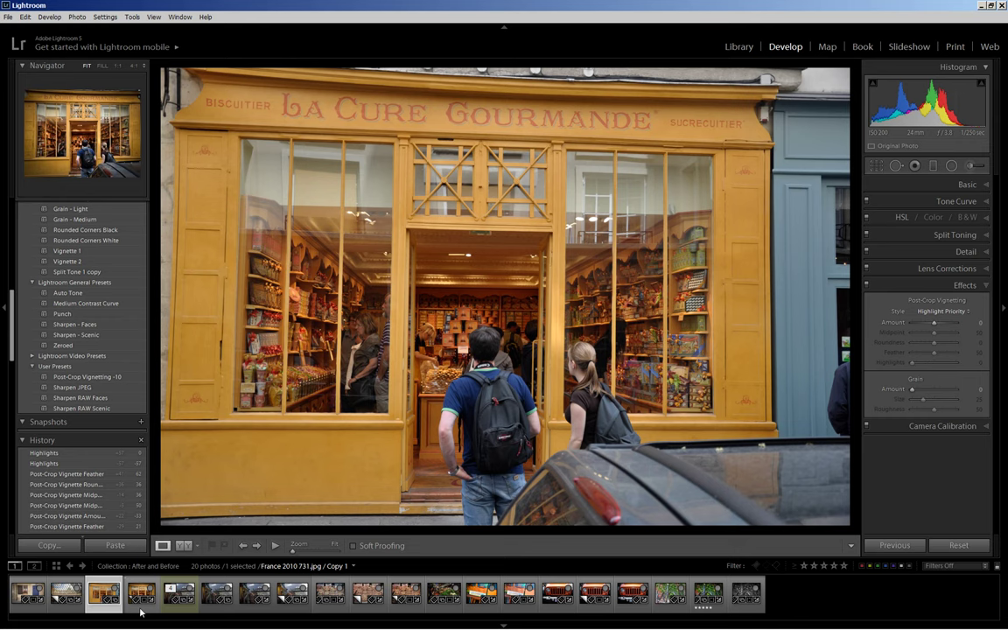
pyautogui.click(140, 604)
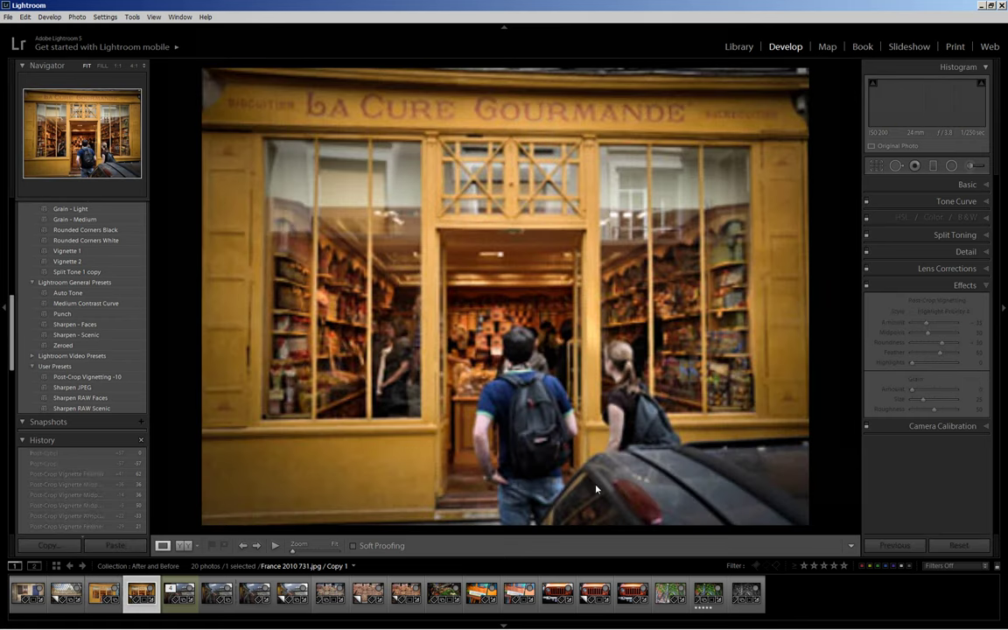